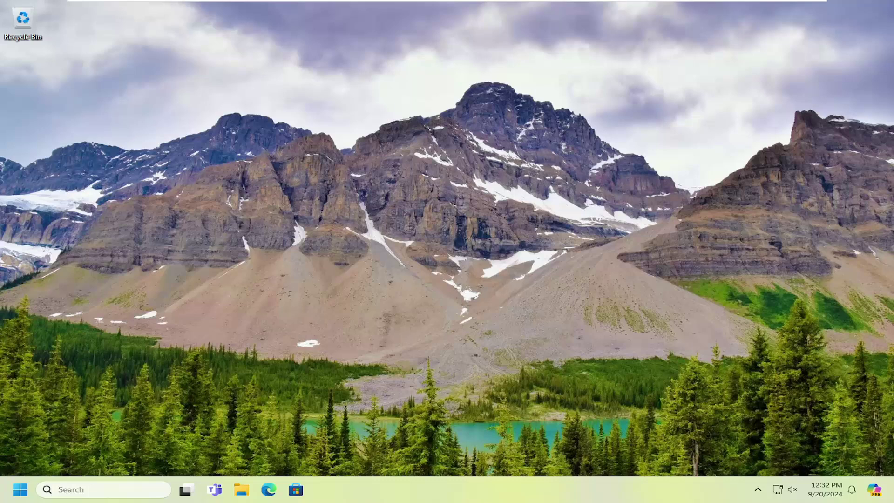
Search Start for "device manager" and launch the Device Manager result.
{"action": "key", "text": "super"}
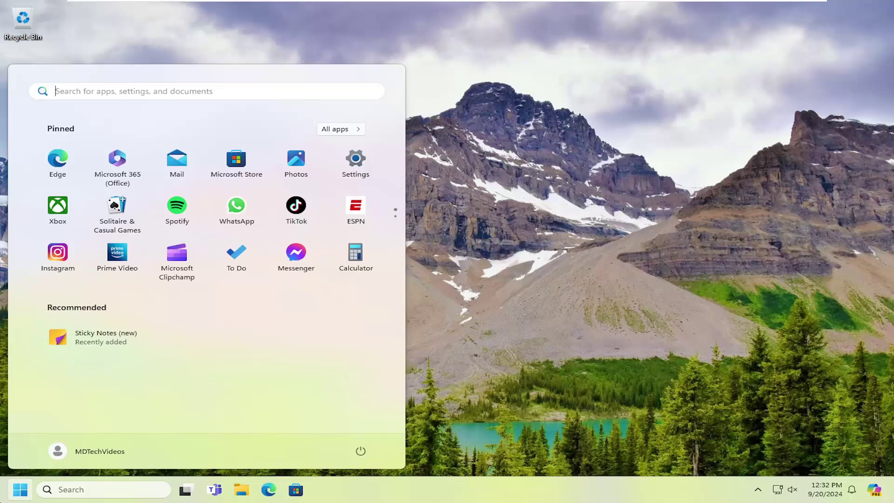
{"action": "type", "text": "device manager"}
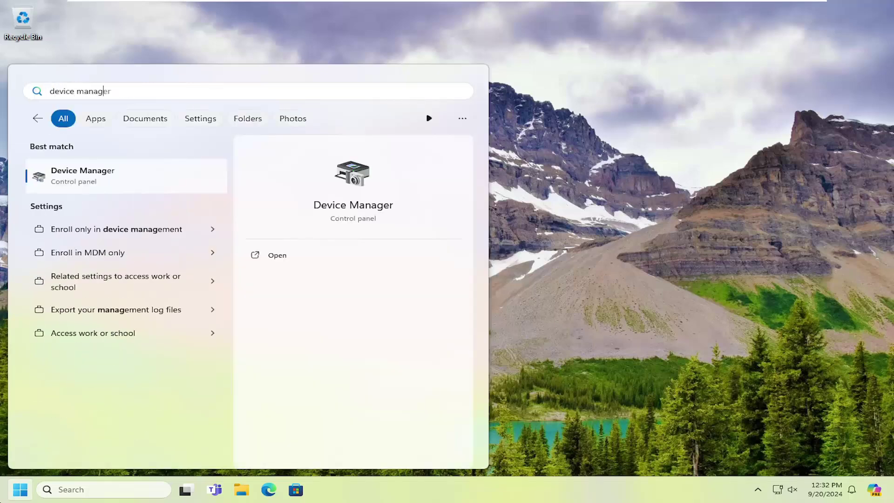
{"action": "left_click", "coordinate": [91, 180]}
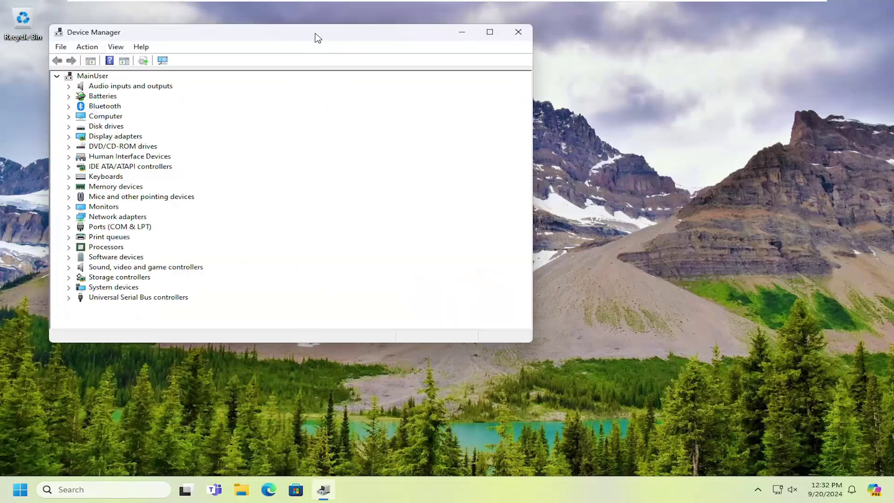
Expand Display adapters and open the context menu for VMware SVGA 3D.
{"action": "left_click_drag", "start_coordinate": [318, 39], "coordinate": [489, 79]}
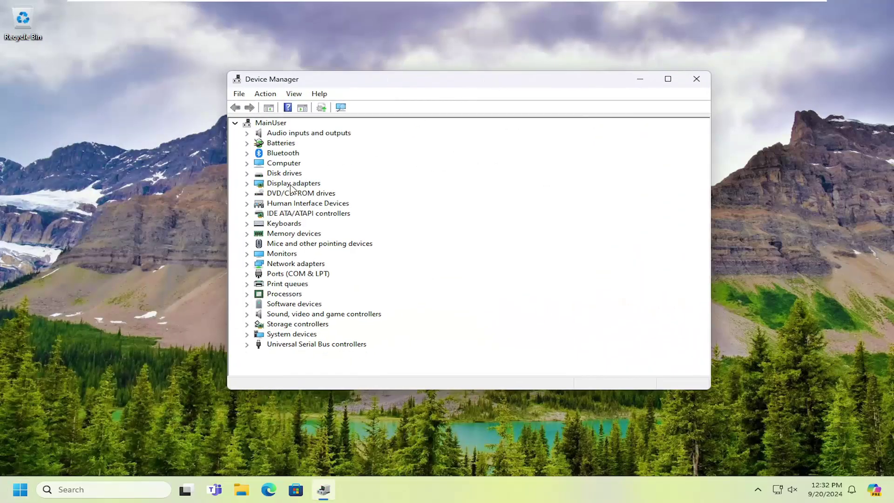
{"action": "double_click", "coordinate": [293, 183]}
{"action": "left_click", "coordinate": [294, 194]}
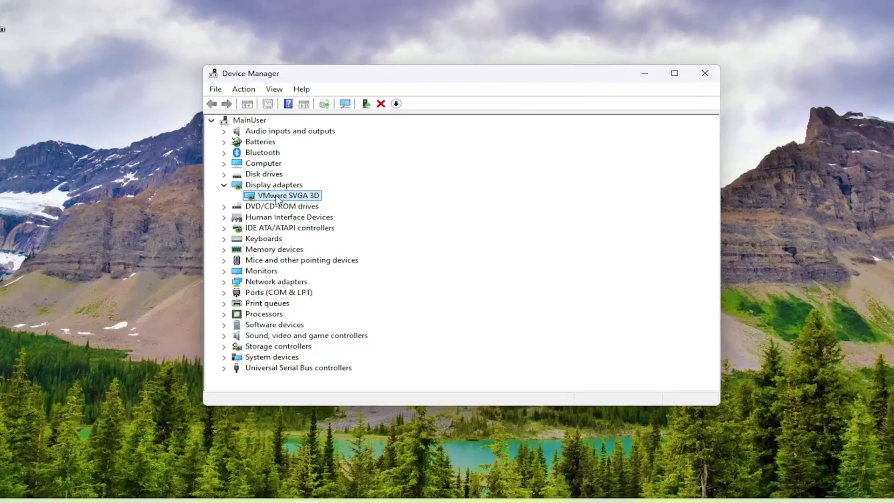
{"action": "right_click", "coordinate": [296, 195]}
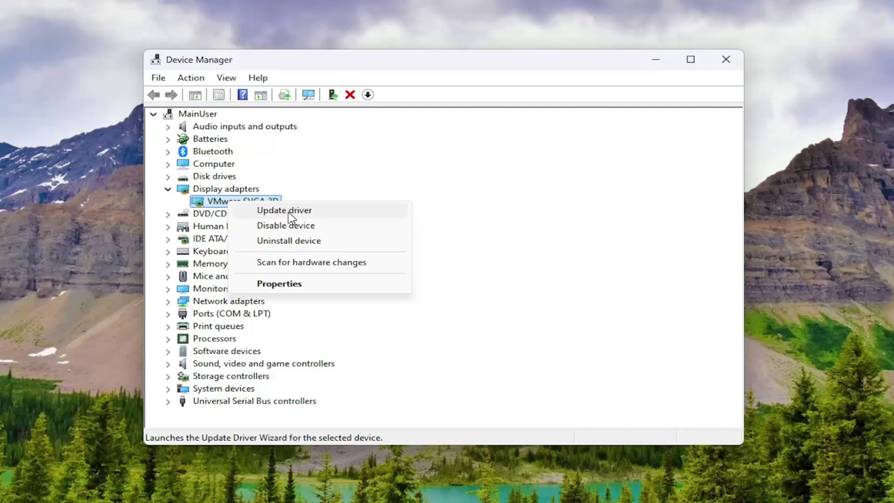
Reinstall the VMware SVGA 3D driver from the compatible drivers list, then close the wizard.
{"action": "left_click", "coordinate": [284, 211]}
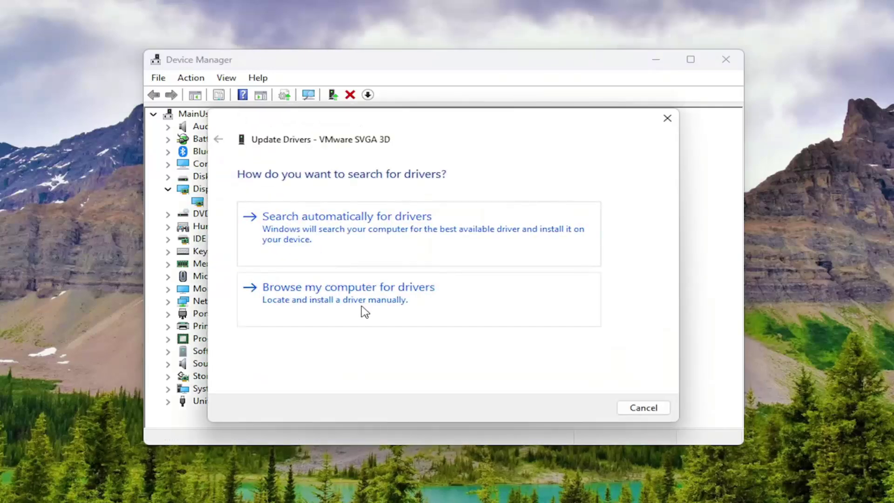
{"action": "left_click", "coordinate": [395, 299]}
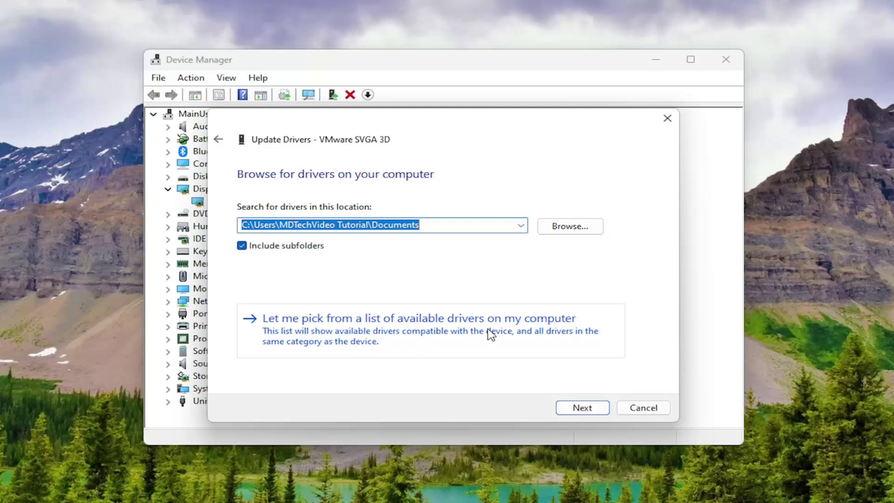
{"action": "left_click", "coordinate": [519, 335]}
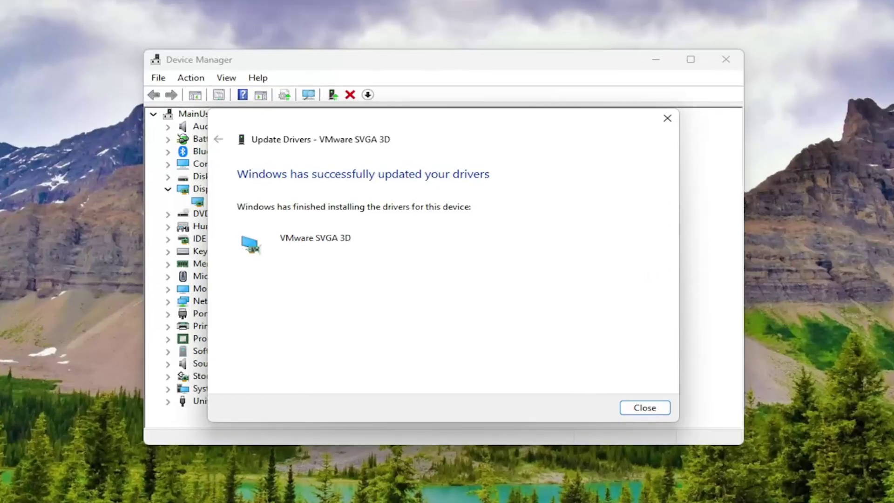
{"action": "left_click", "coordinate": [644, 407]}
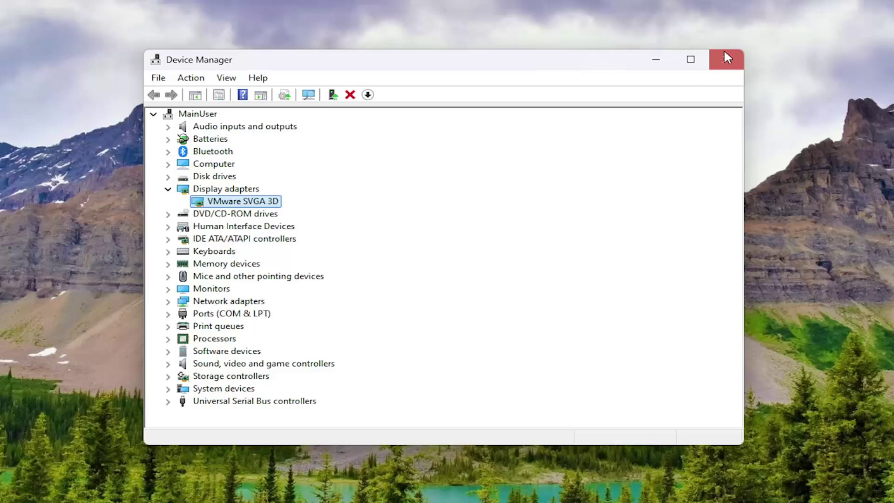
Close Device Manager and run dxdiag from the Start menu.
{"action": "left_click", "coordinate": [726, 58]}
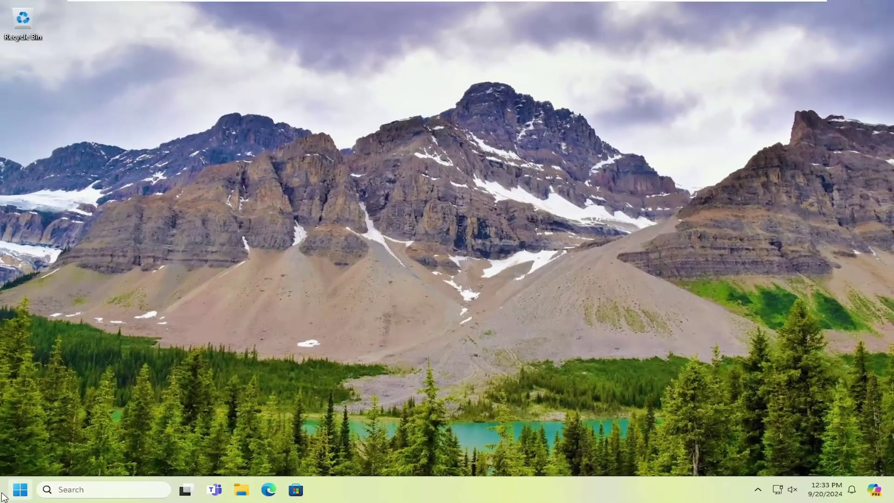
{"action": "left_click", "coordinate": [15, 491]}
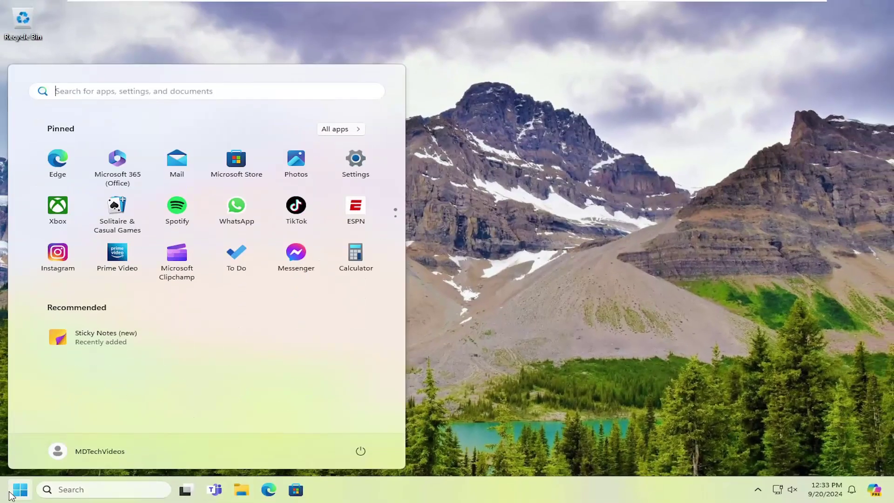
{"action": "type", "text": "dxdi"}
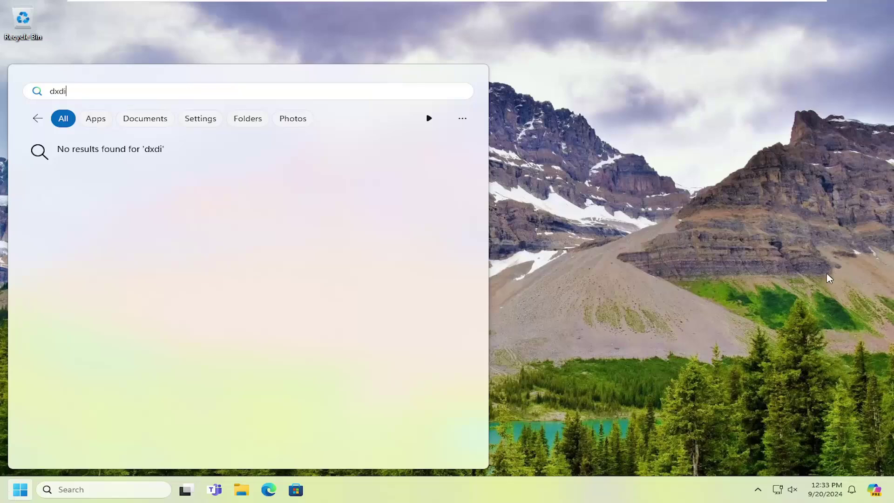
{"action": "type", "text": "ag"}
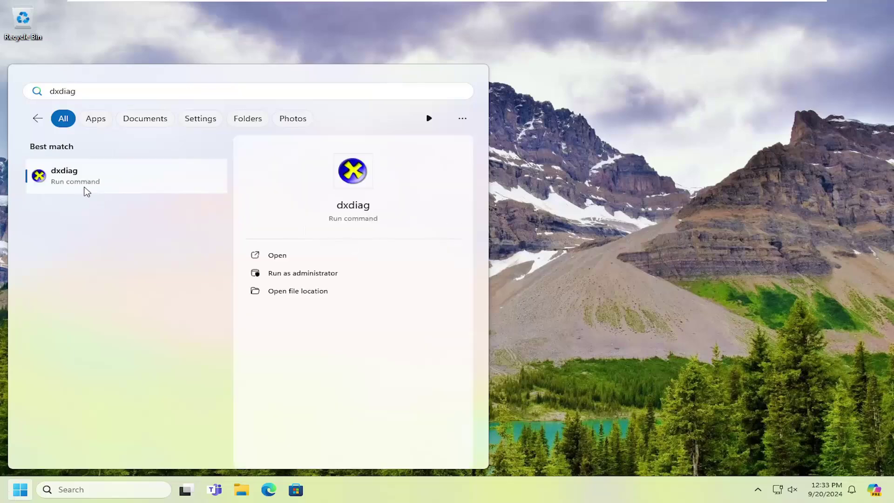
{"action": "left_click", "coordinate": [85, 176]}
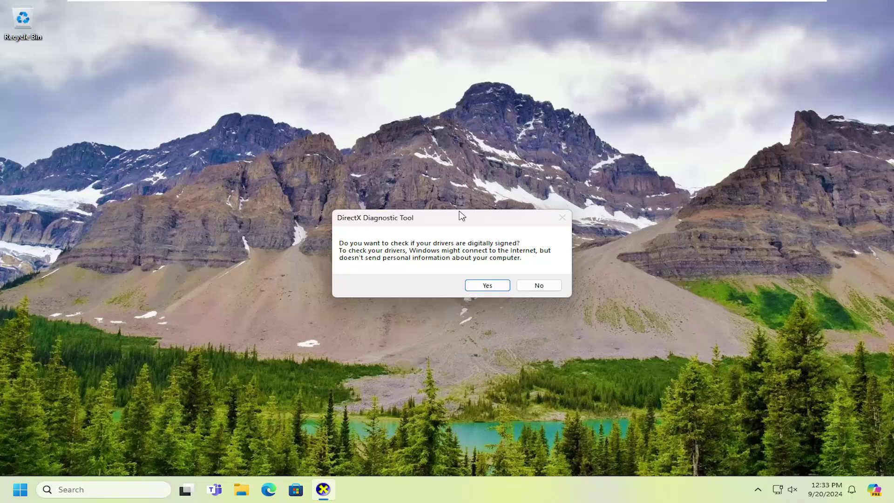
Accept the digital signature check so the System tab loads.
{"action": "left_click", "coordinate": [489, 286]}
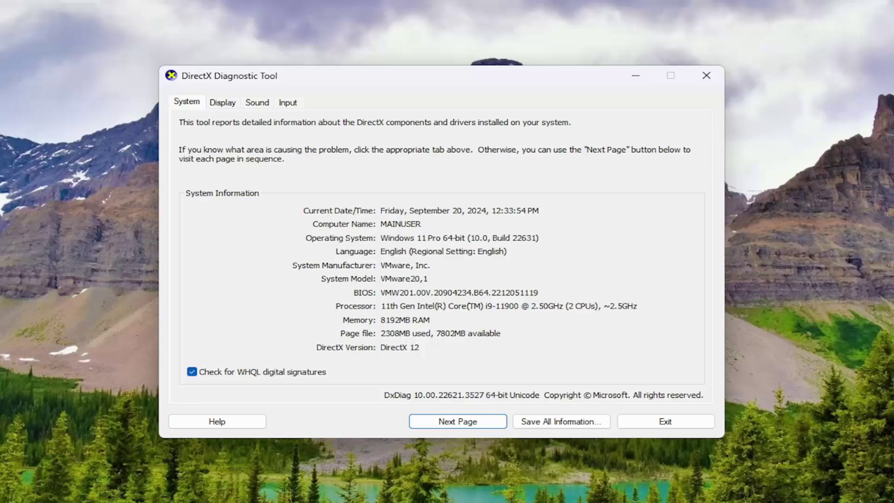
Confirm "No problems found" on the Display, Sound and Input pages.
{"action": "left_click", "coordinate": [466, 426]}
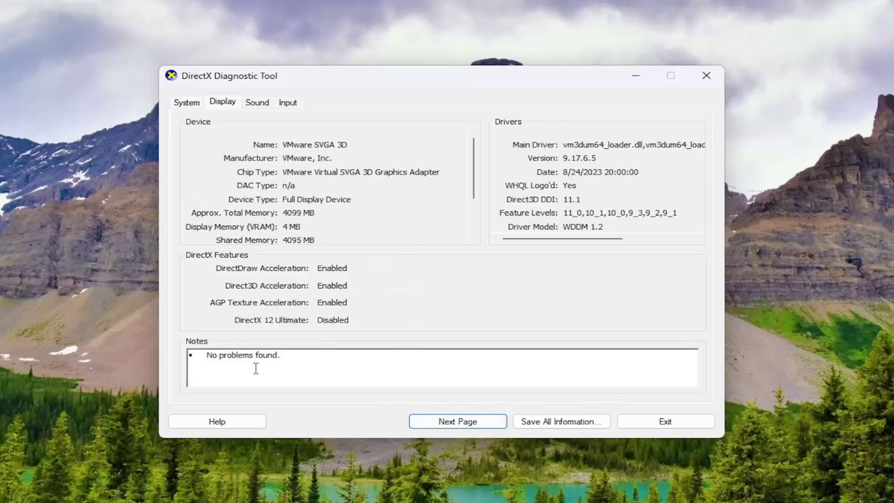
{"action": "left_click_drag", "start_coordinate": [238, 363], "coordinate": [206, 356]}
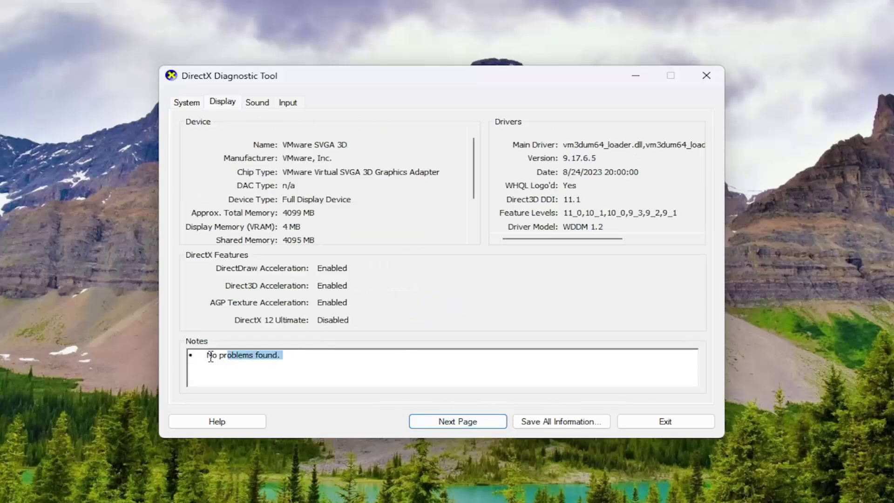
{"action": "left_click", "coordinate": [269, 358]}
{"action": "left_click", "coordinate": [452, 423]}
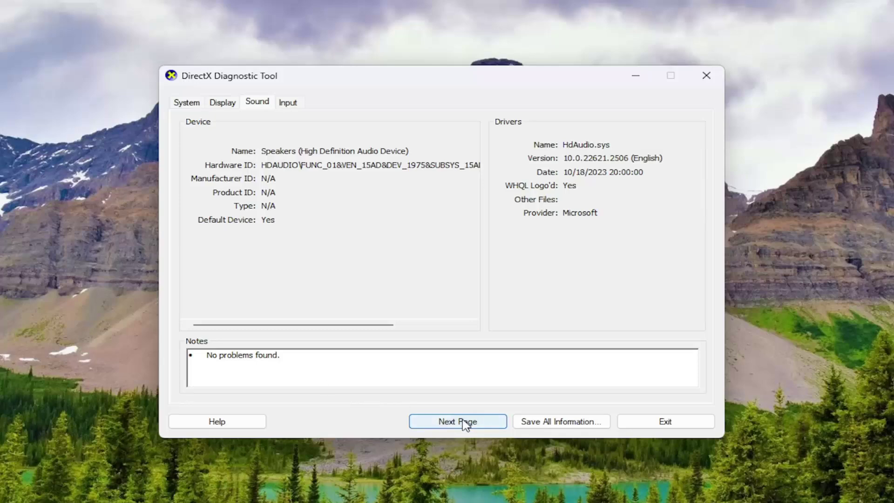
{"action": "left_click", "coordinate": [457, 421]}
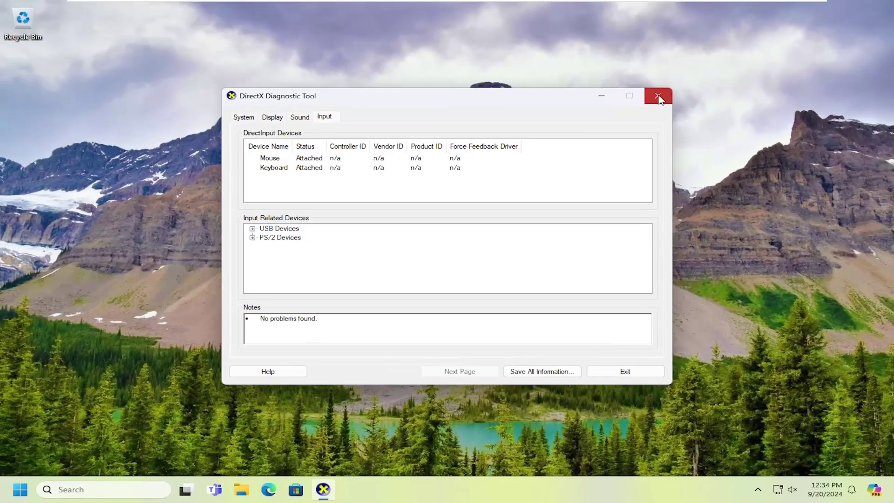
Close the DirectX Diagnostic Tool window with its X button.
{"action": "left_click", "coordinate": [694, 80]}
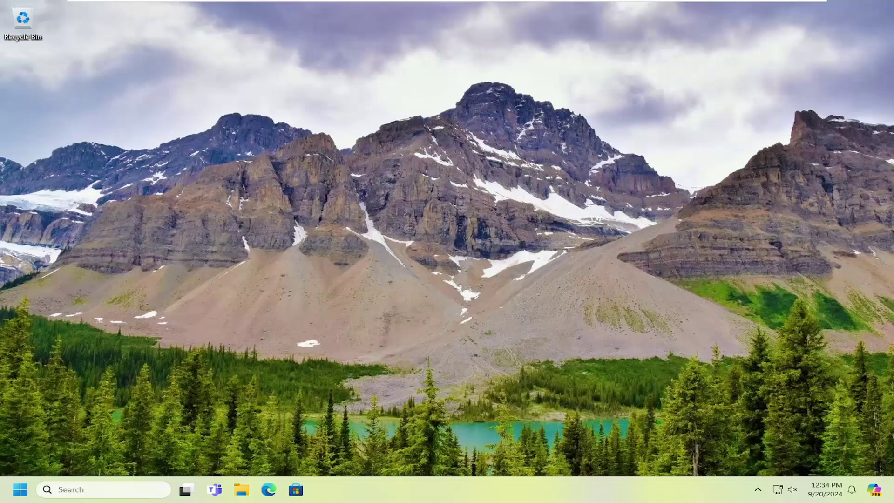